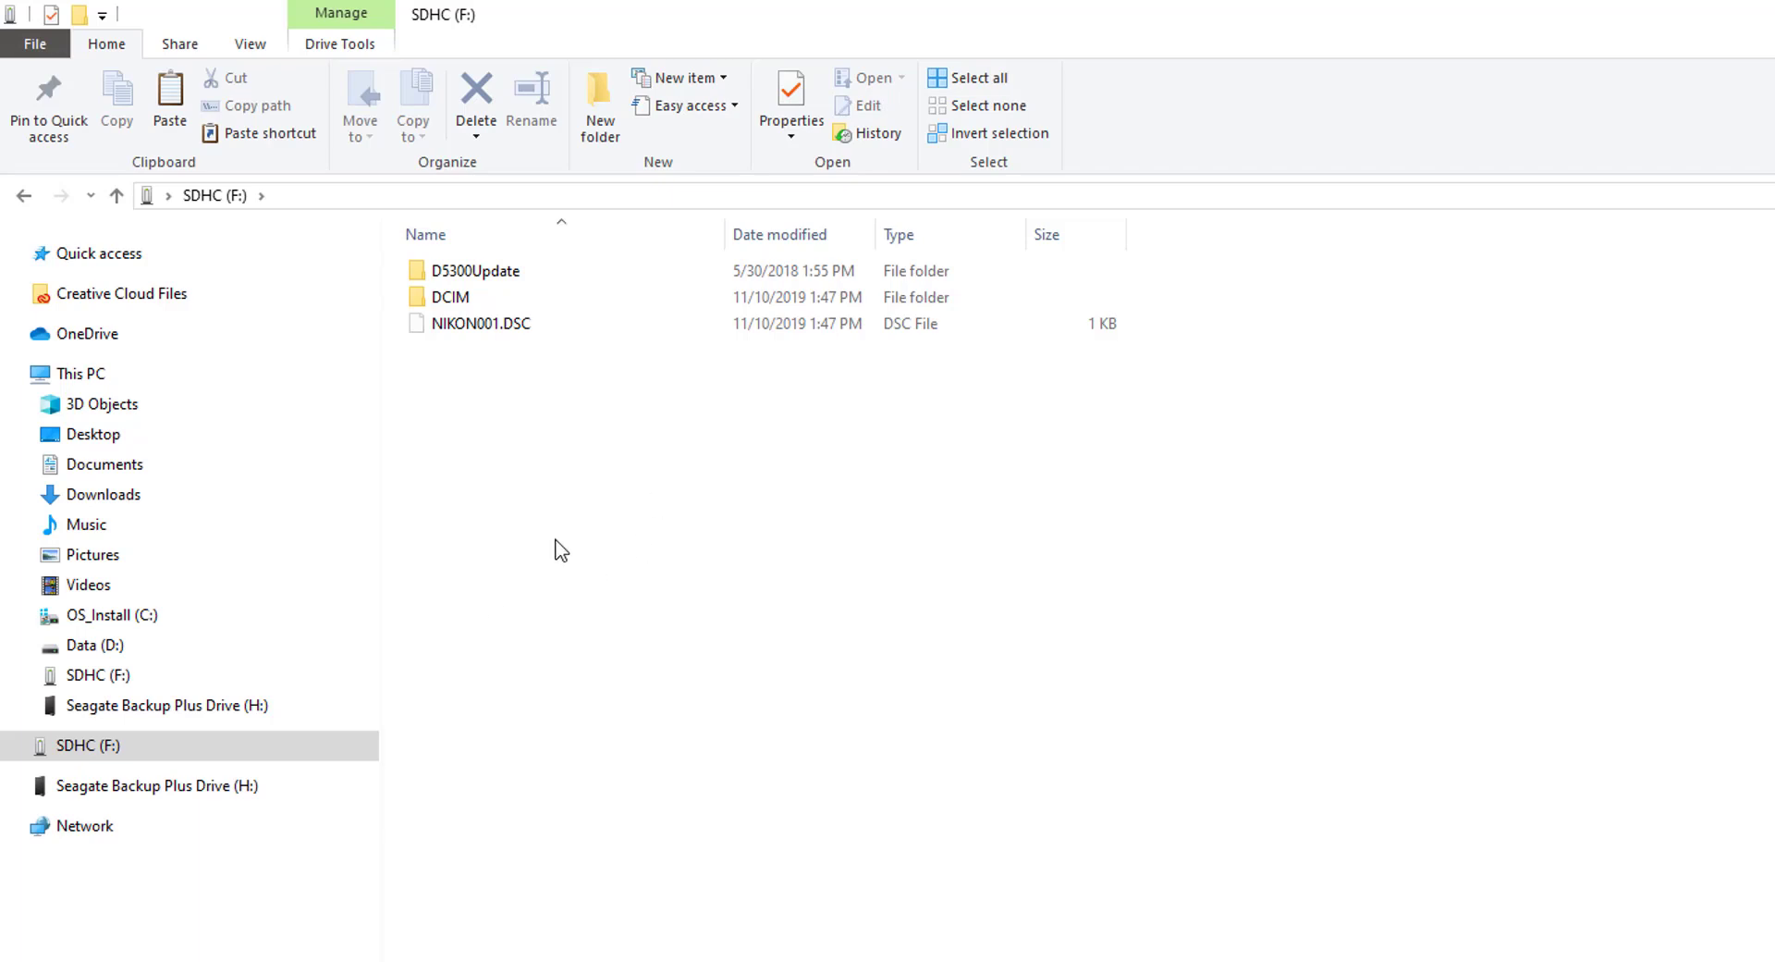
Step: Quick-format the SDHC (F:) card as FAT32, confirming the data-erase warning
right_click(124, 758)
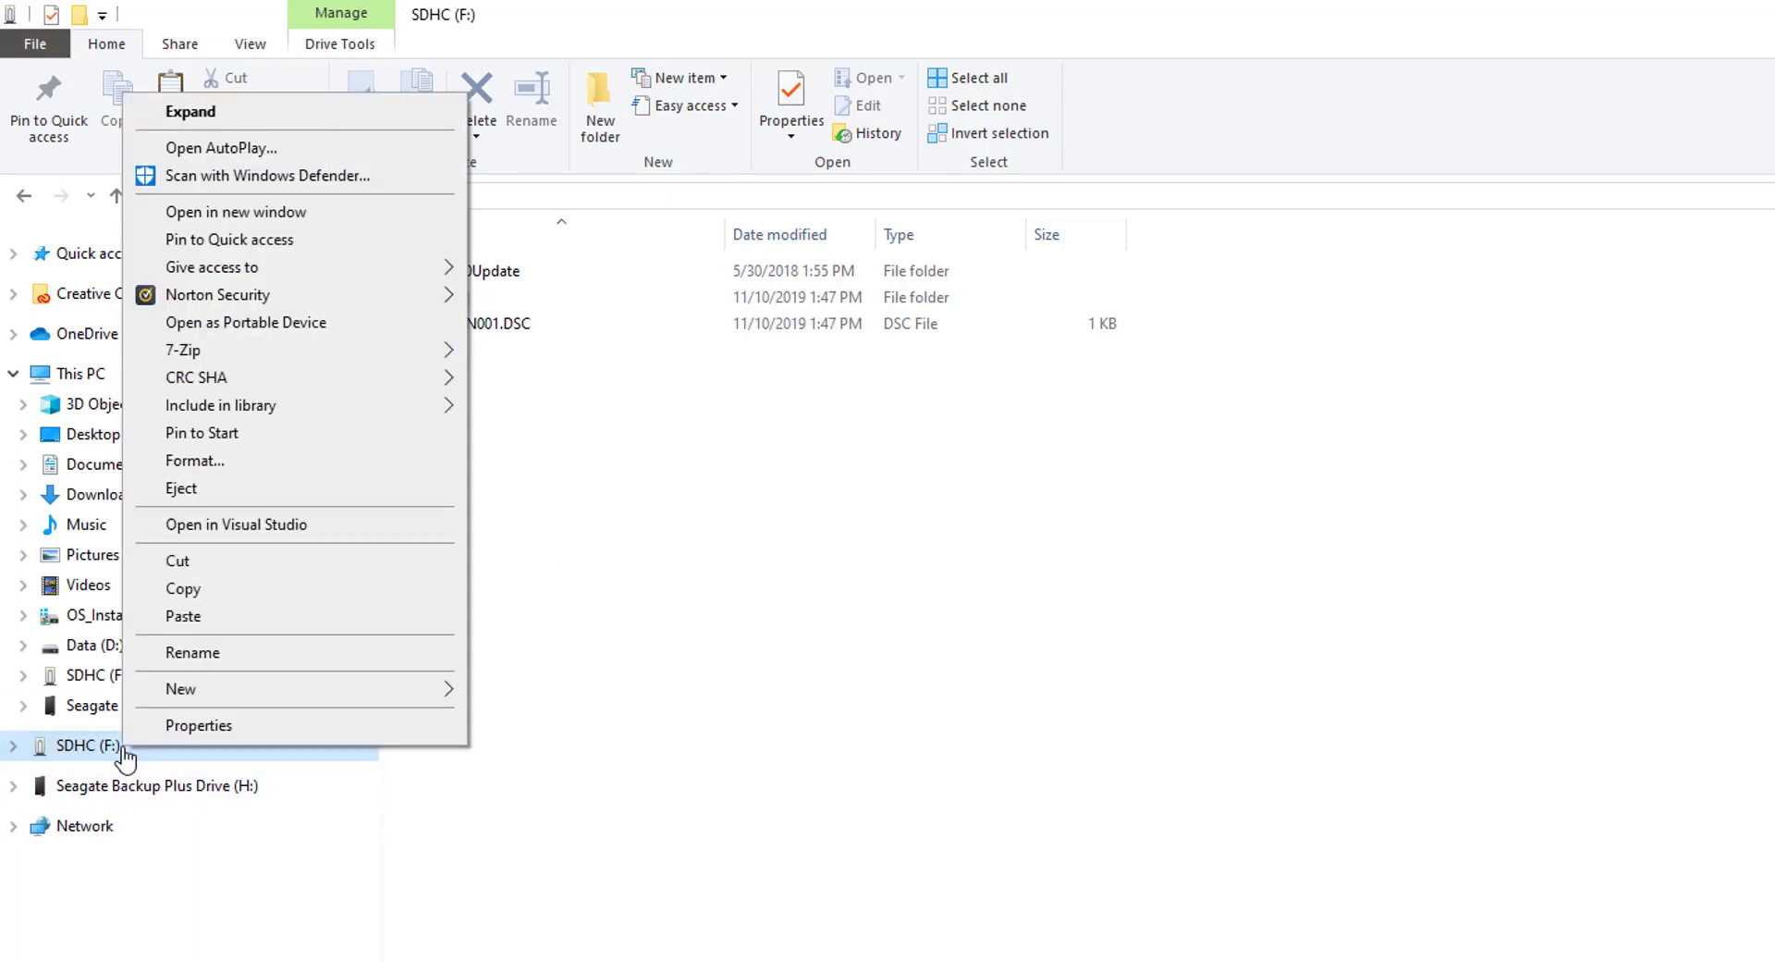
click(212, 467)
drag(256, 380, 1165, 291)
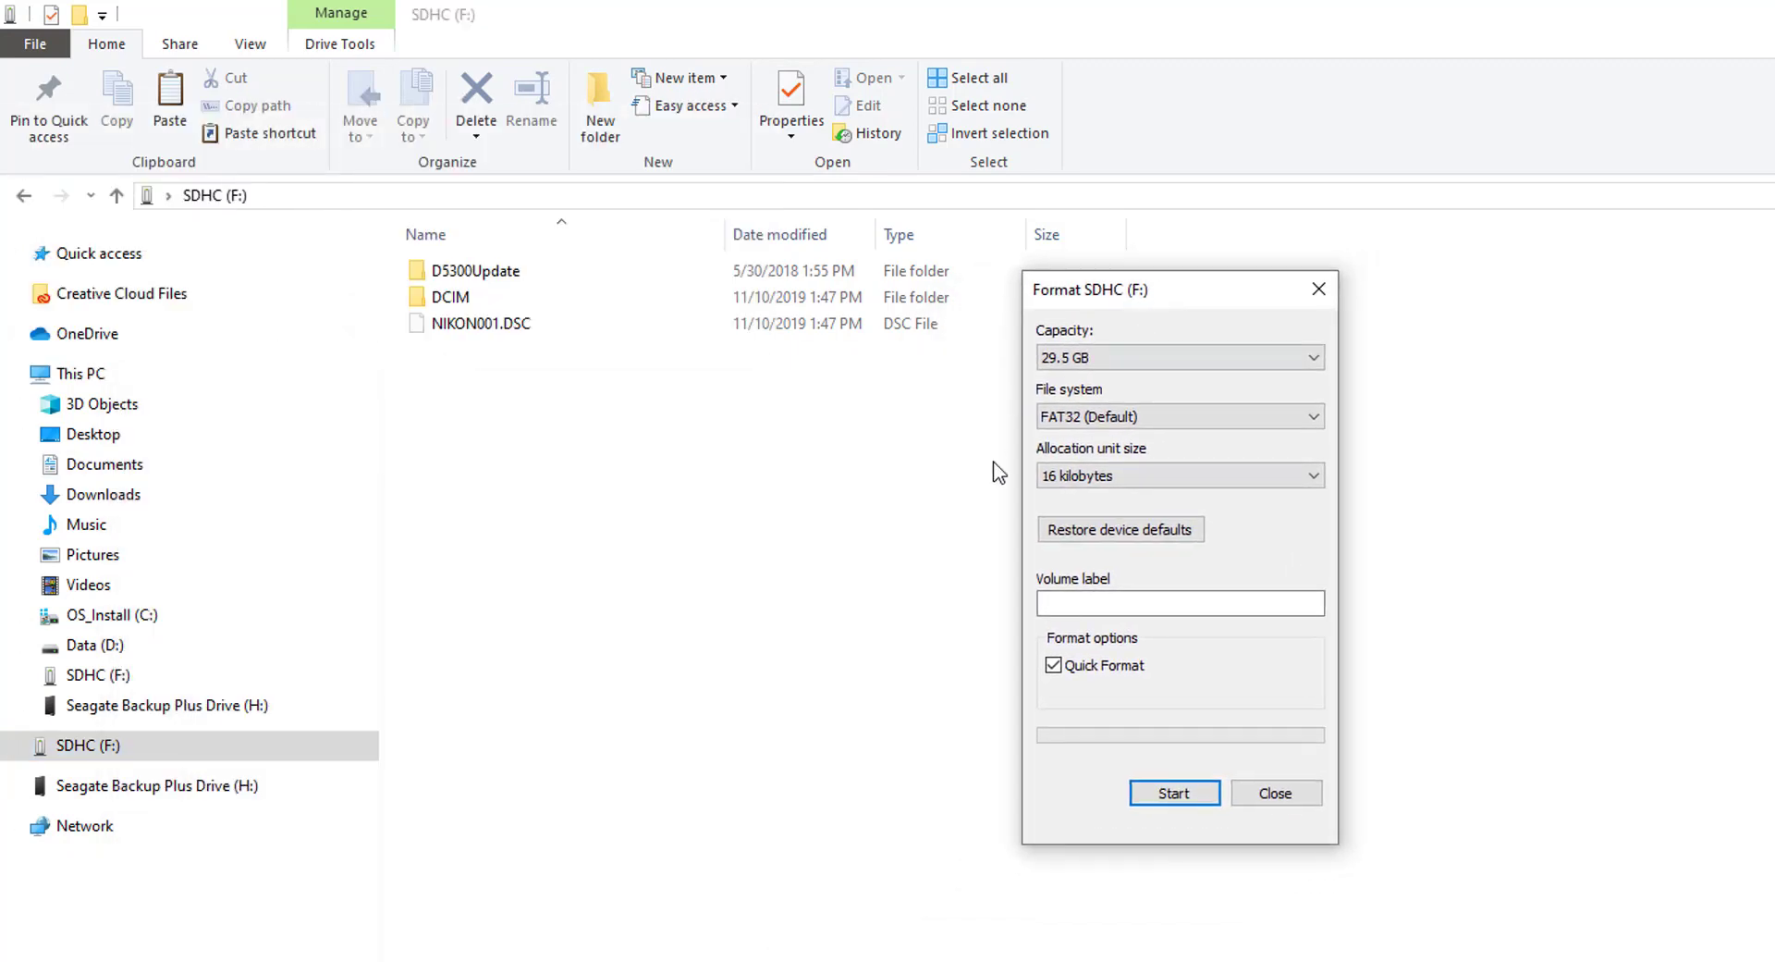
click(1192, 799)
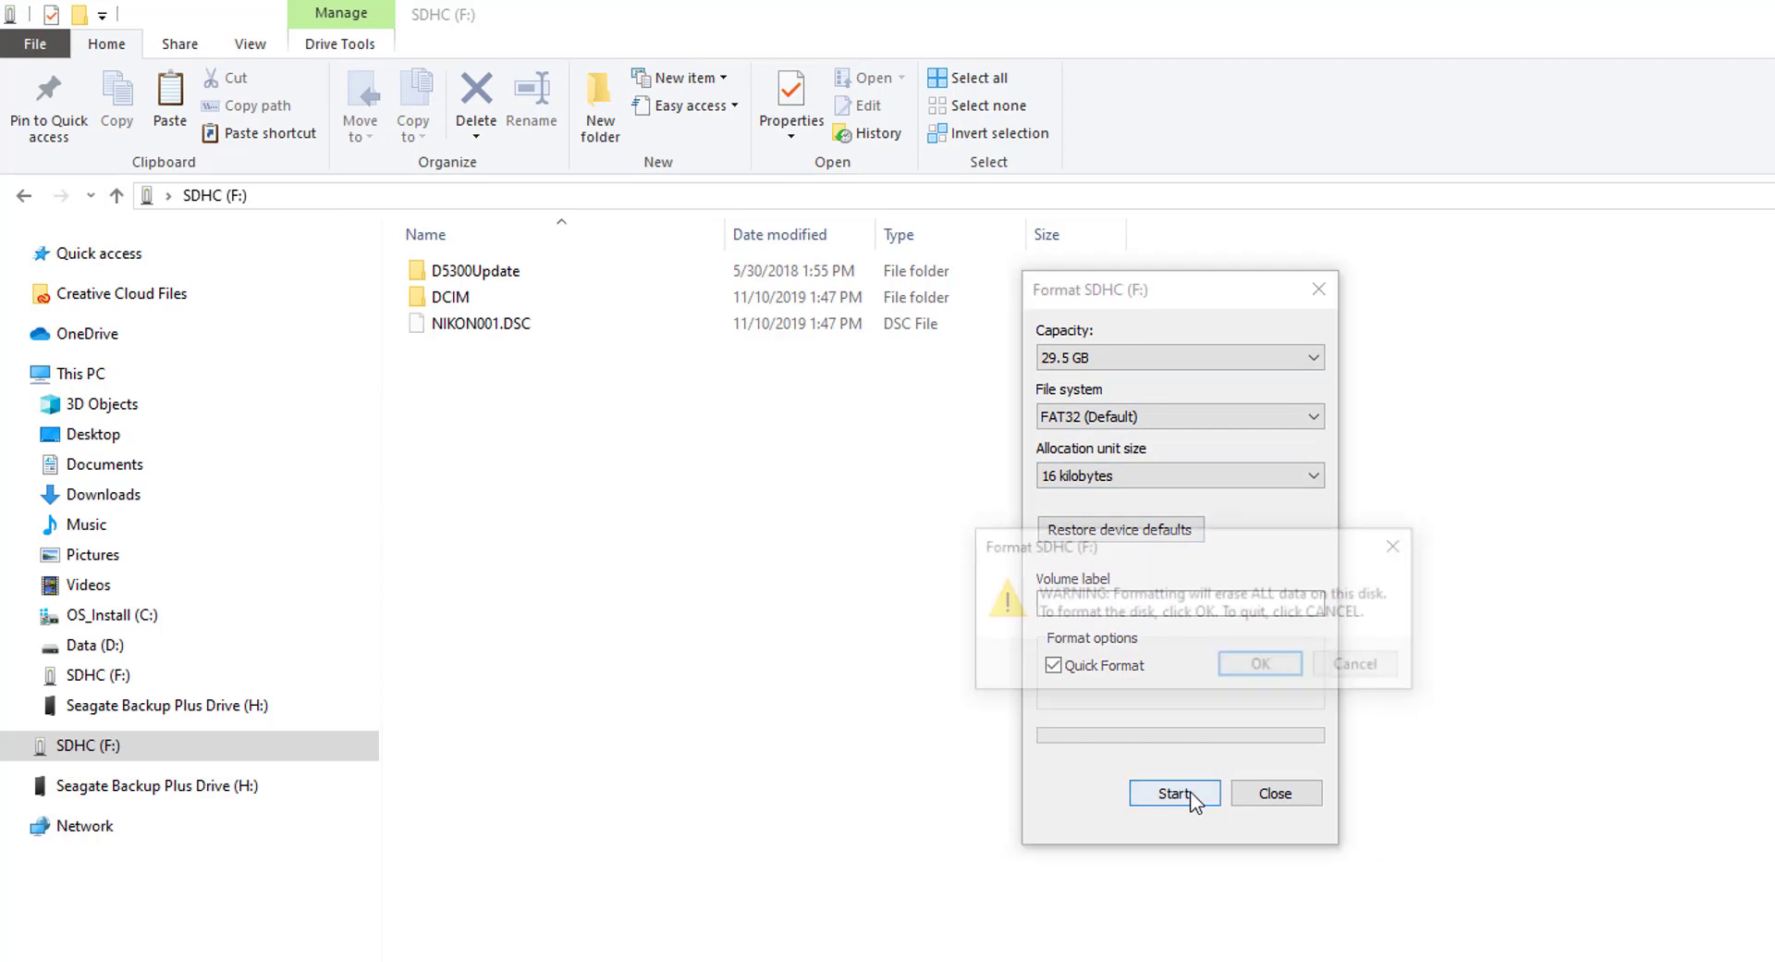
click(1275, 659)
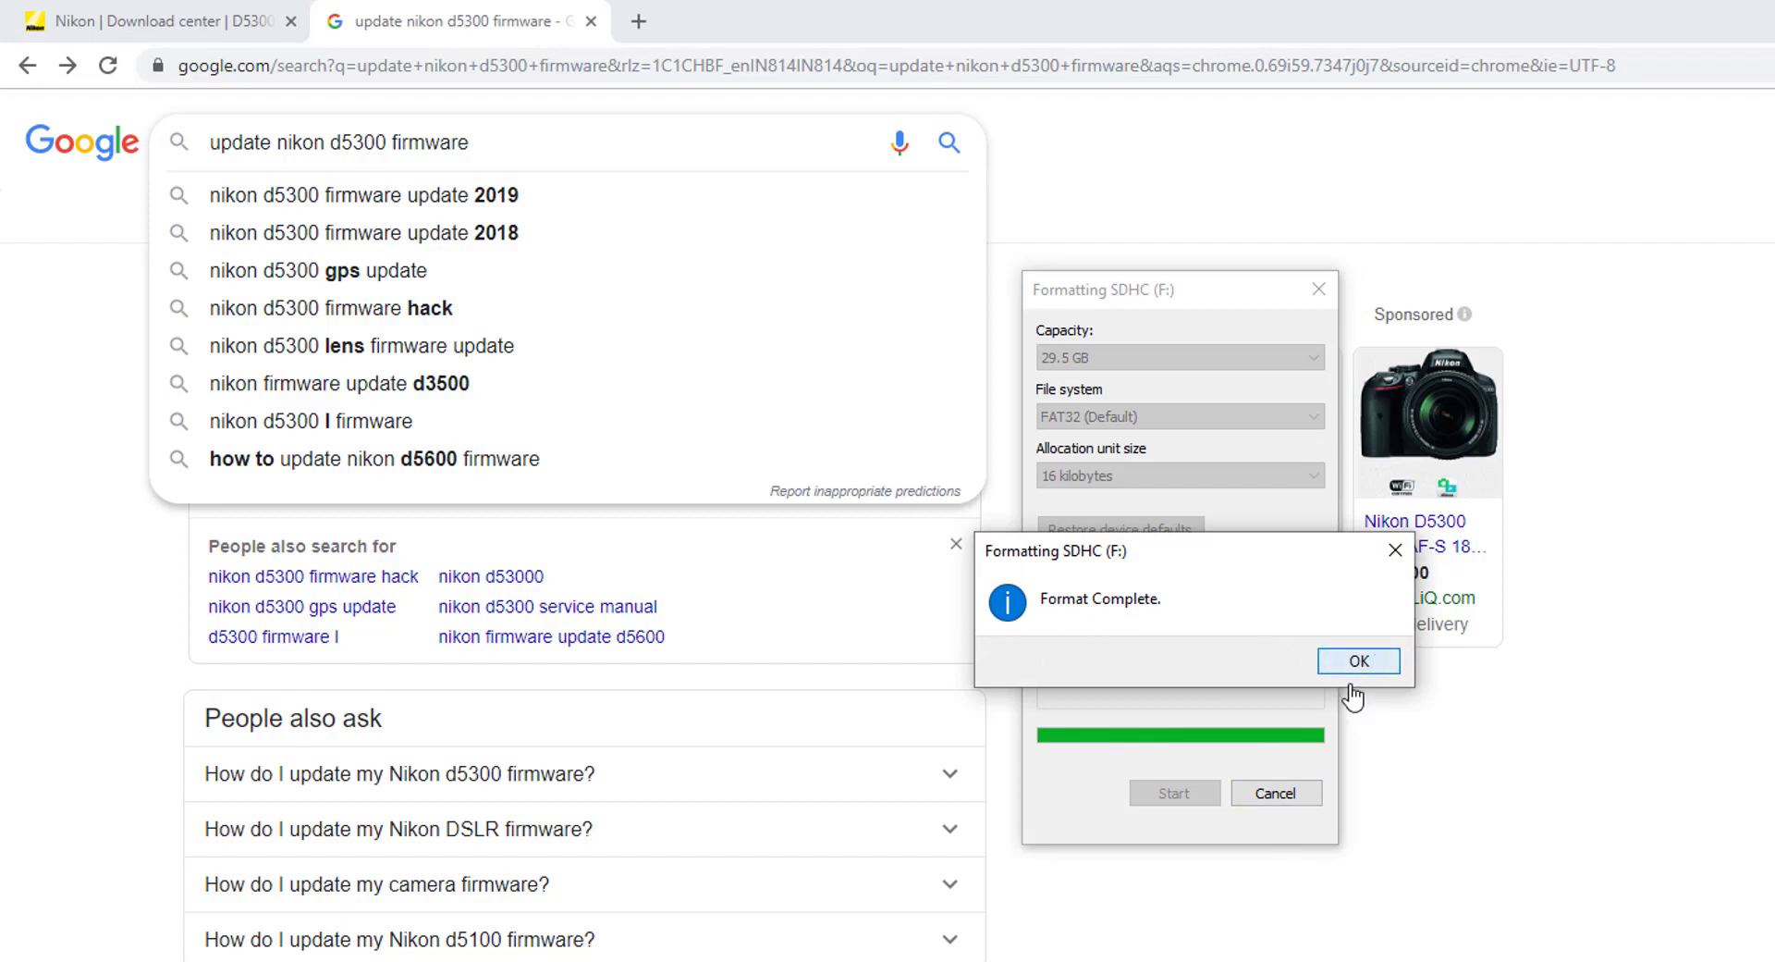
Step: Close the format windows and download the D5300 firmware installer F-D5300-V103W.exe from Nikon
click(1351, 662)
click(1294, 797)
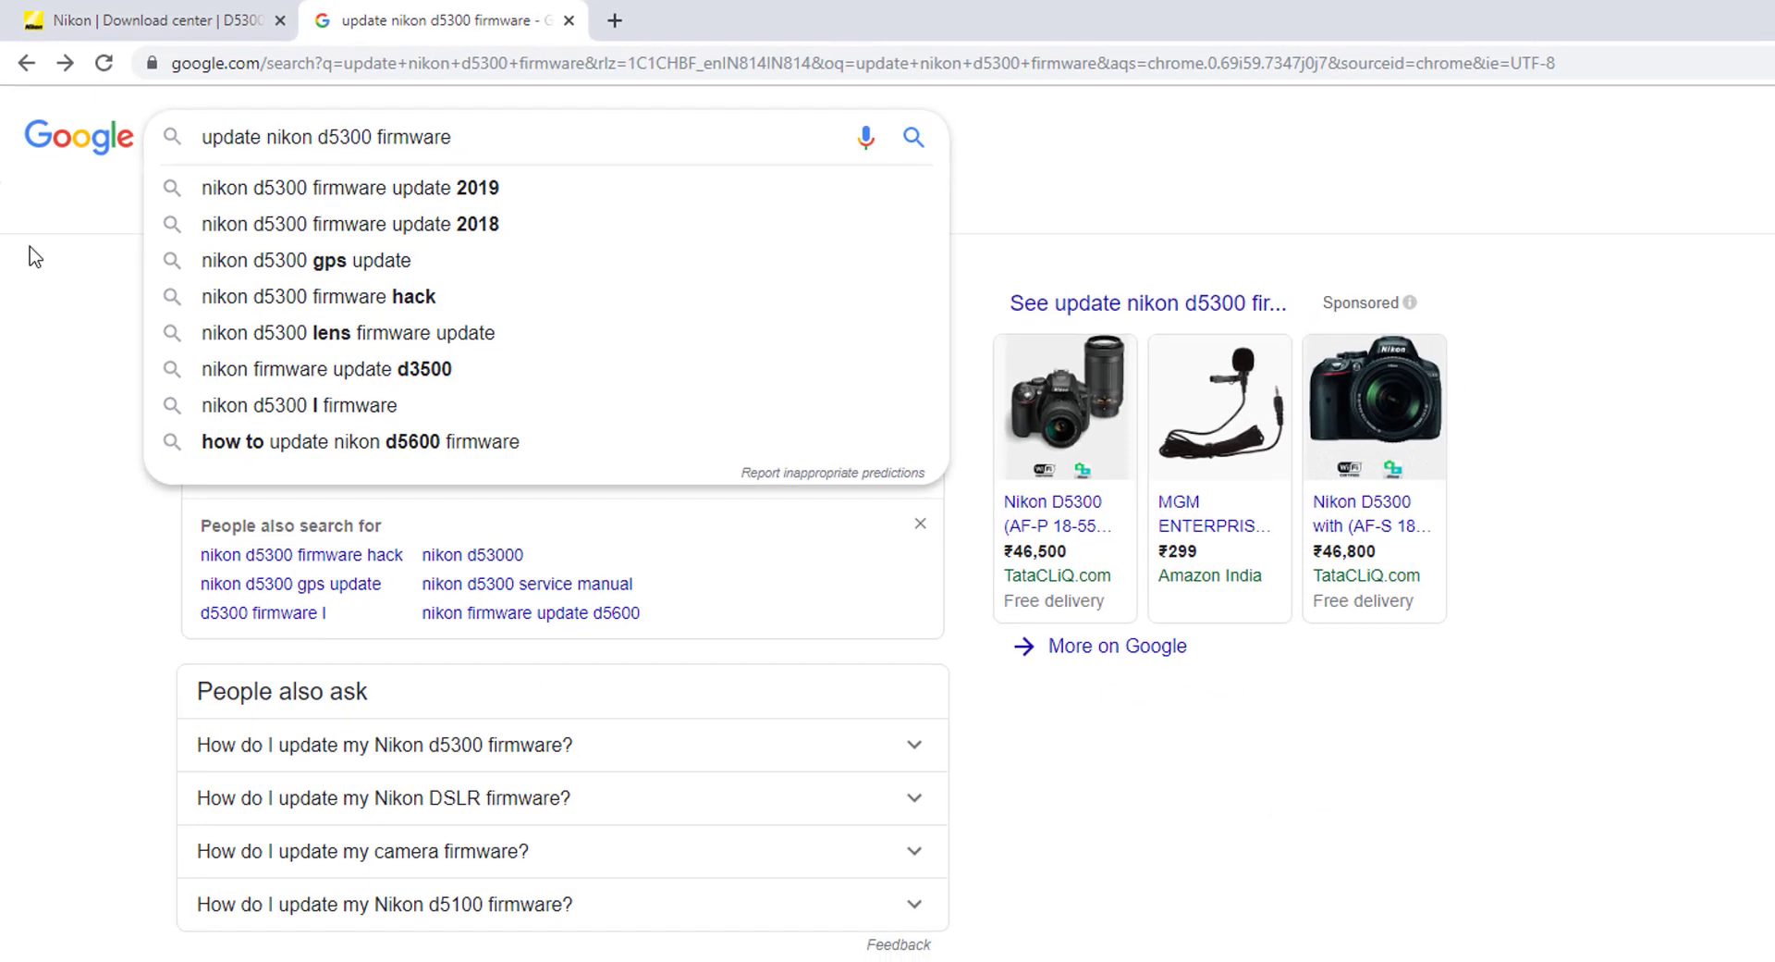
click(28, 278)
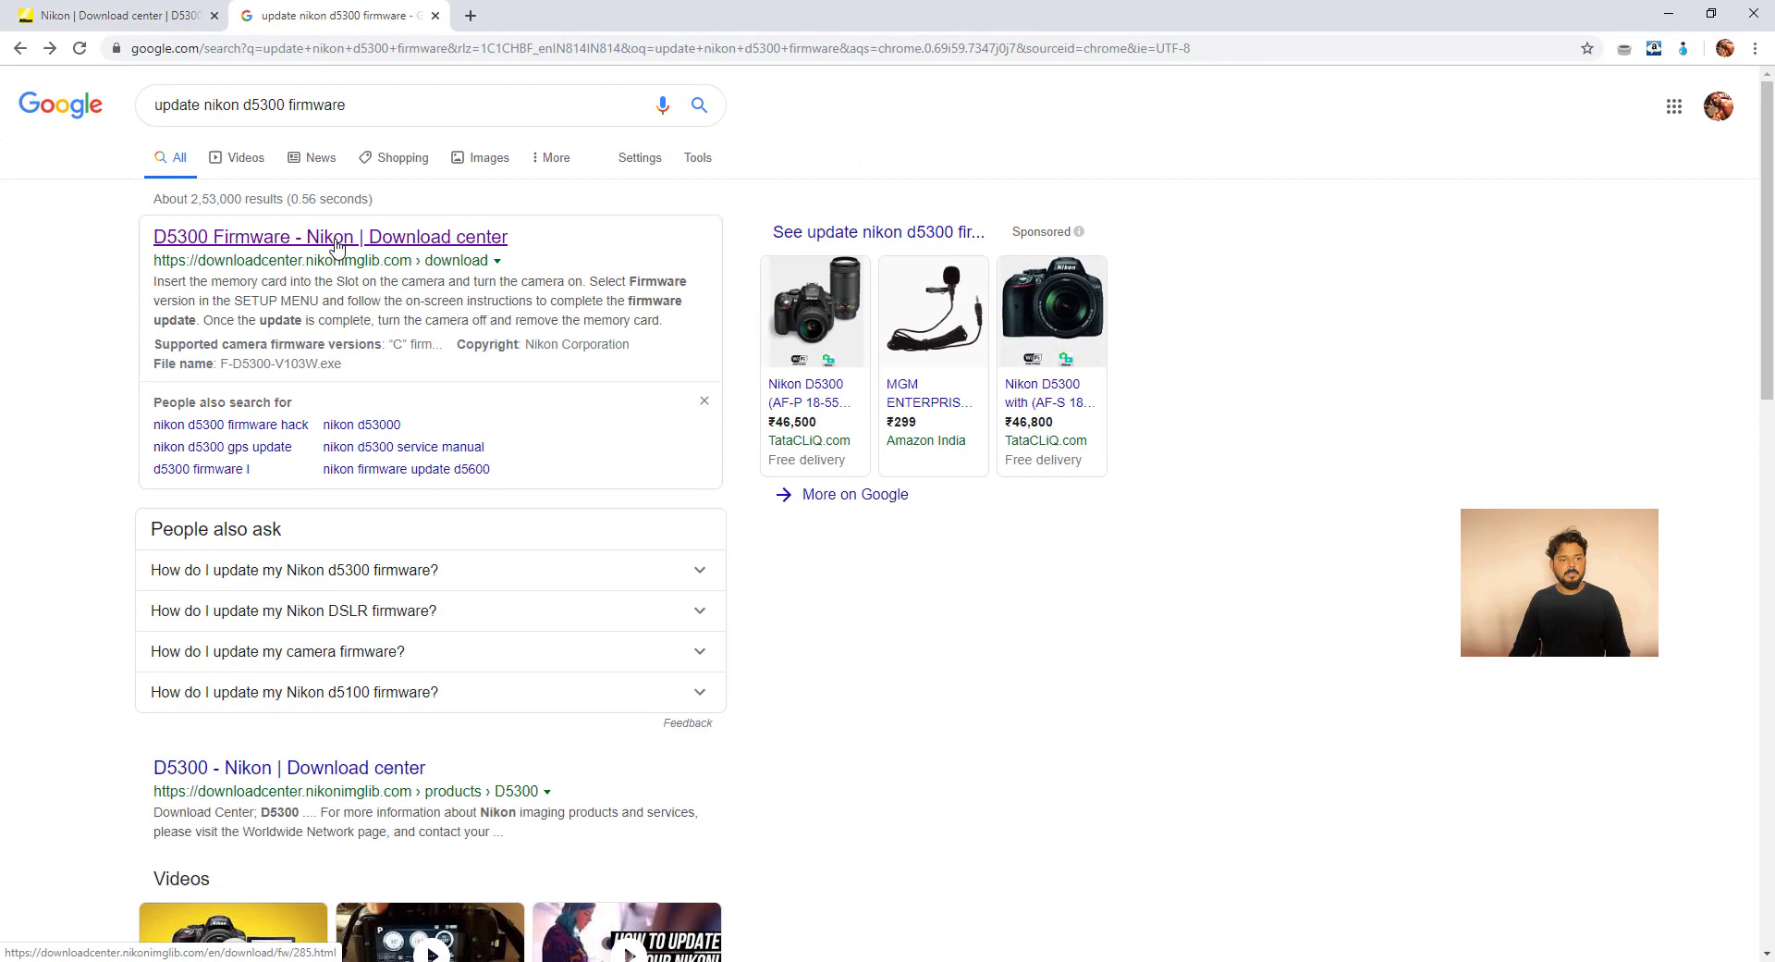
click(336, 239)
drag(1771, 195, 1771, 478)
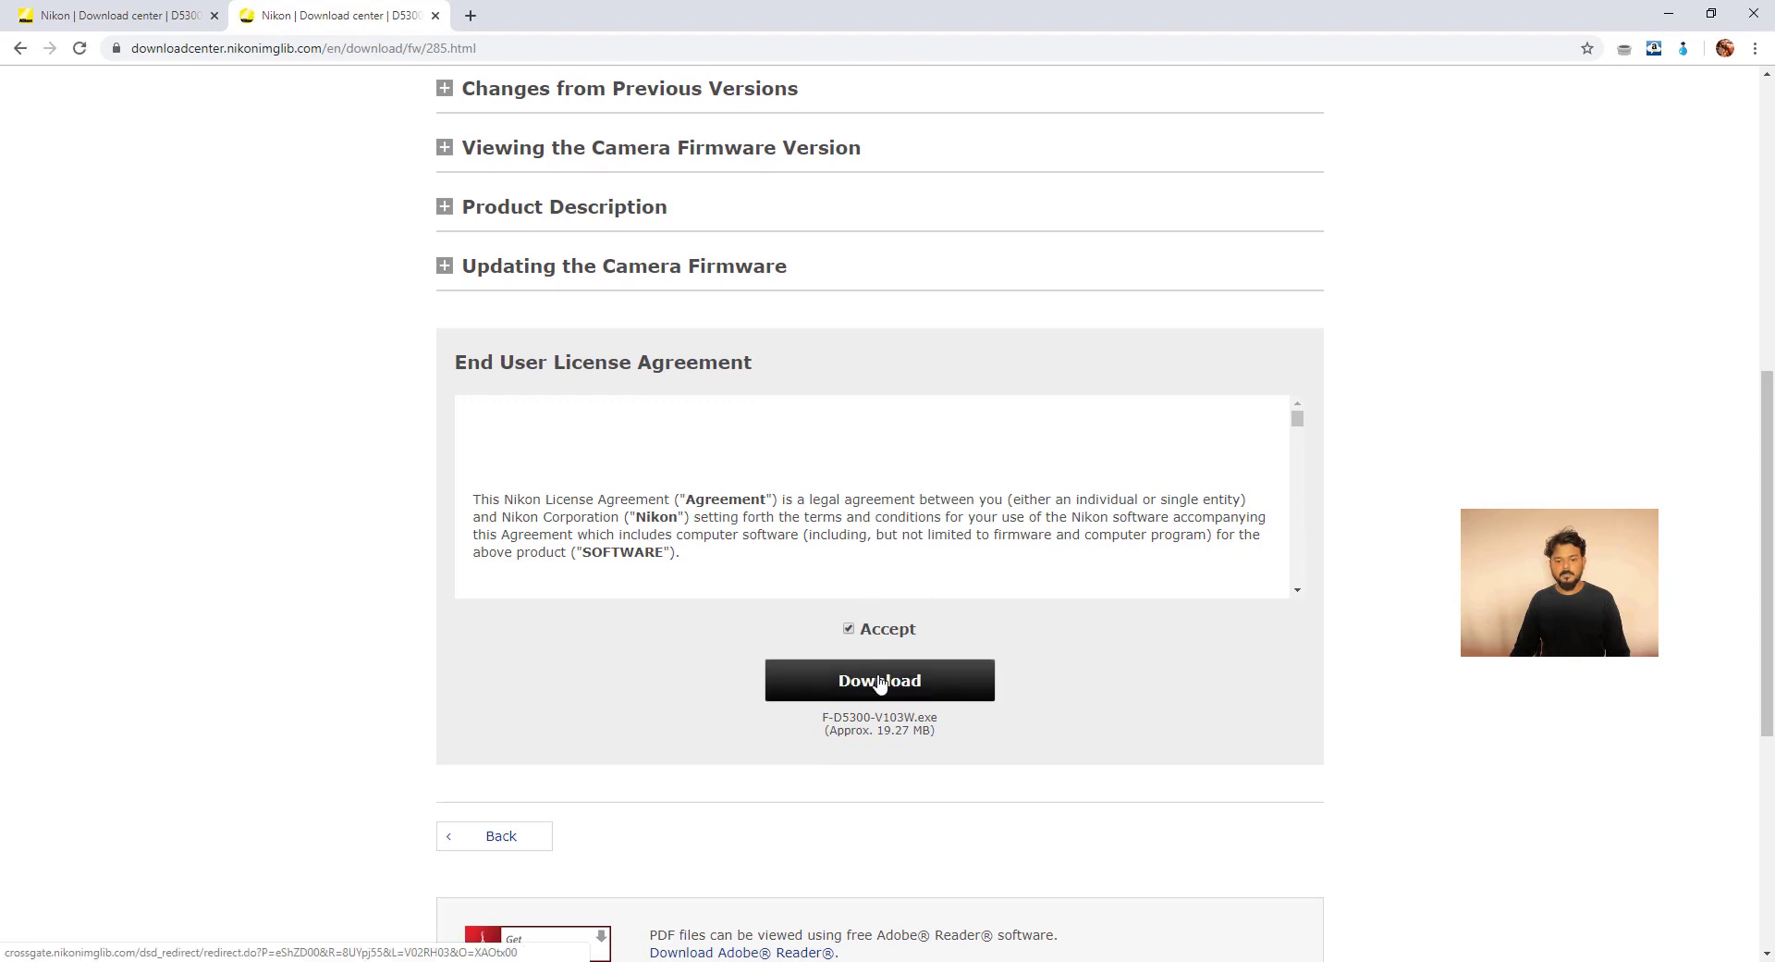
click(879, 683)
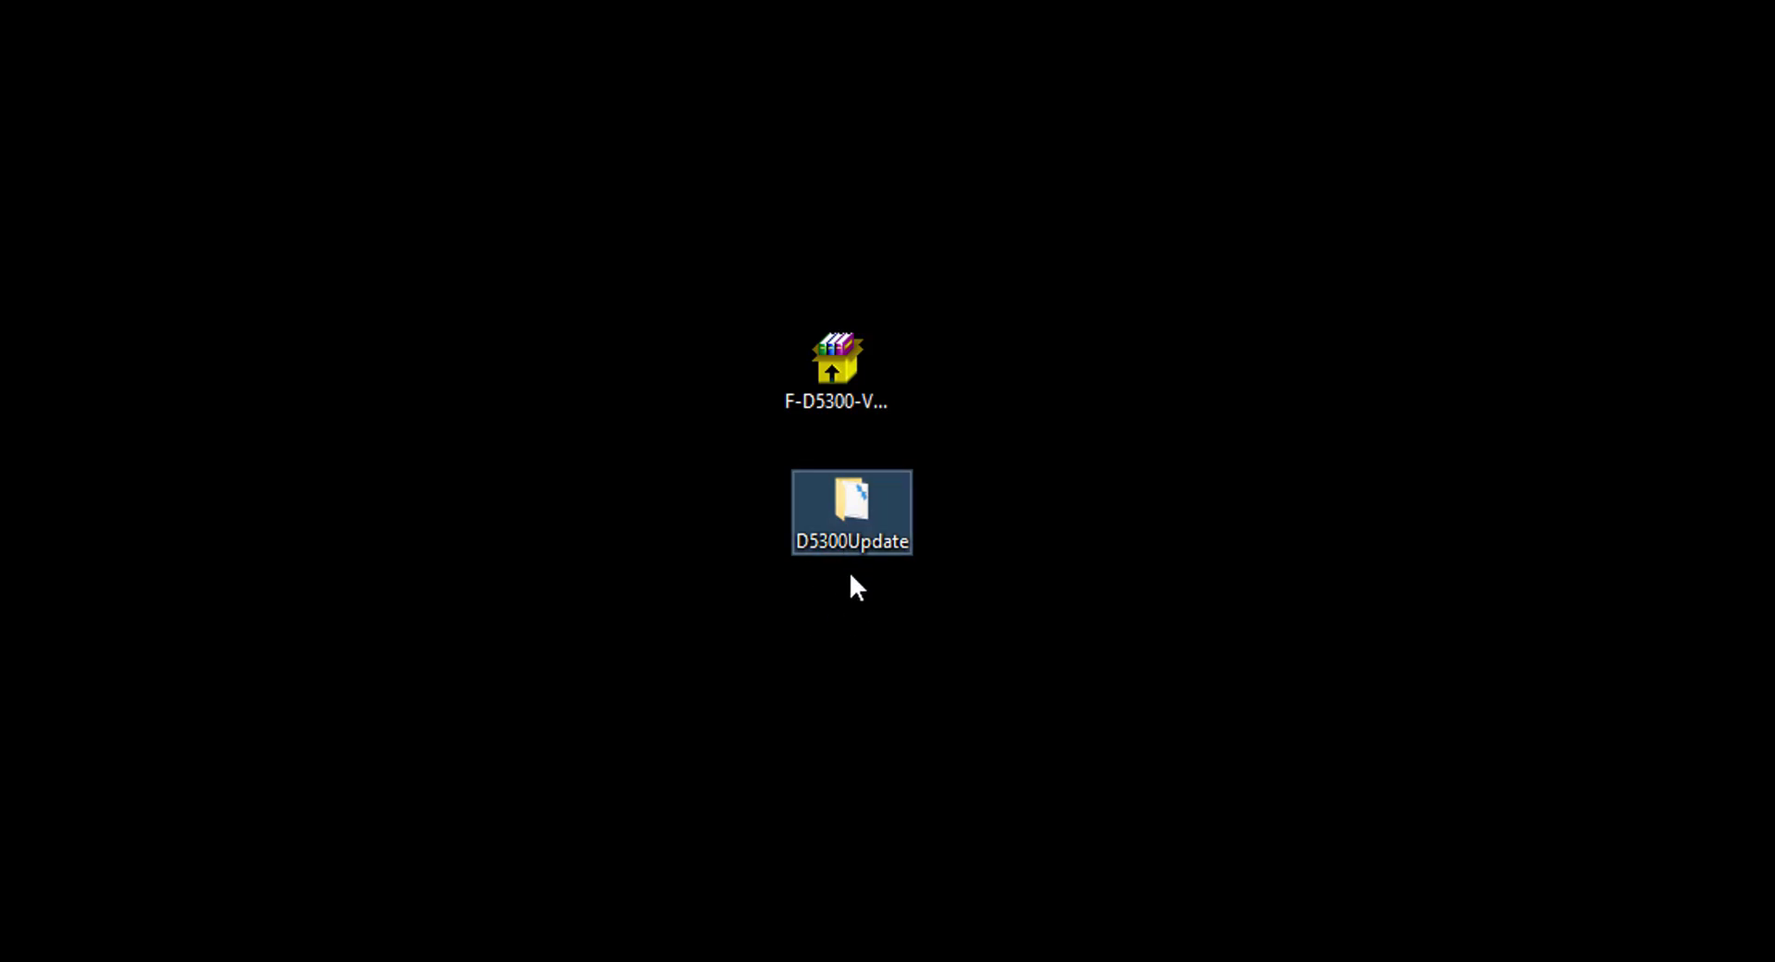
mouse_move(851, 510)
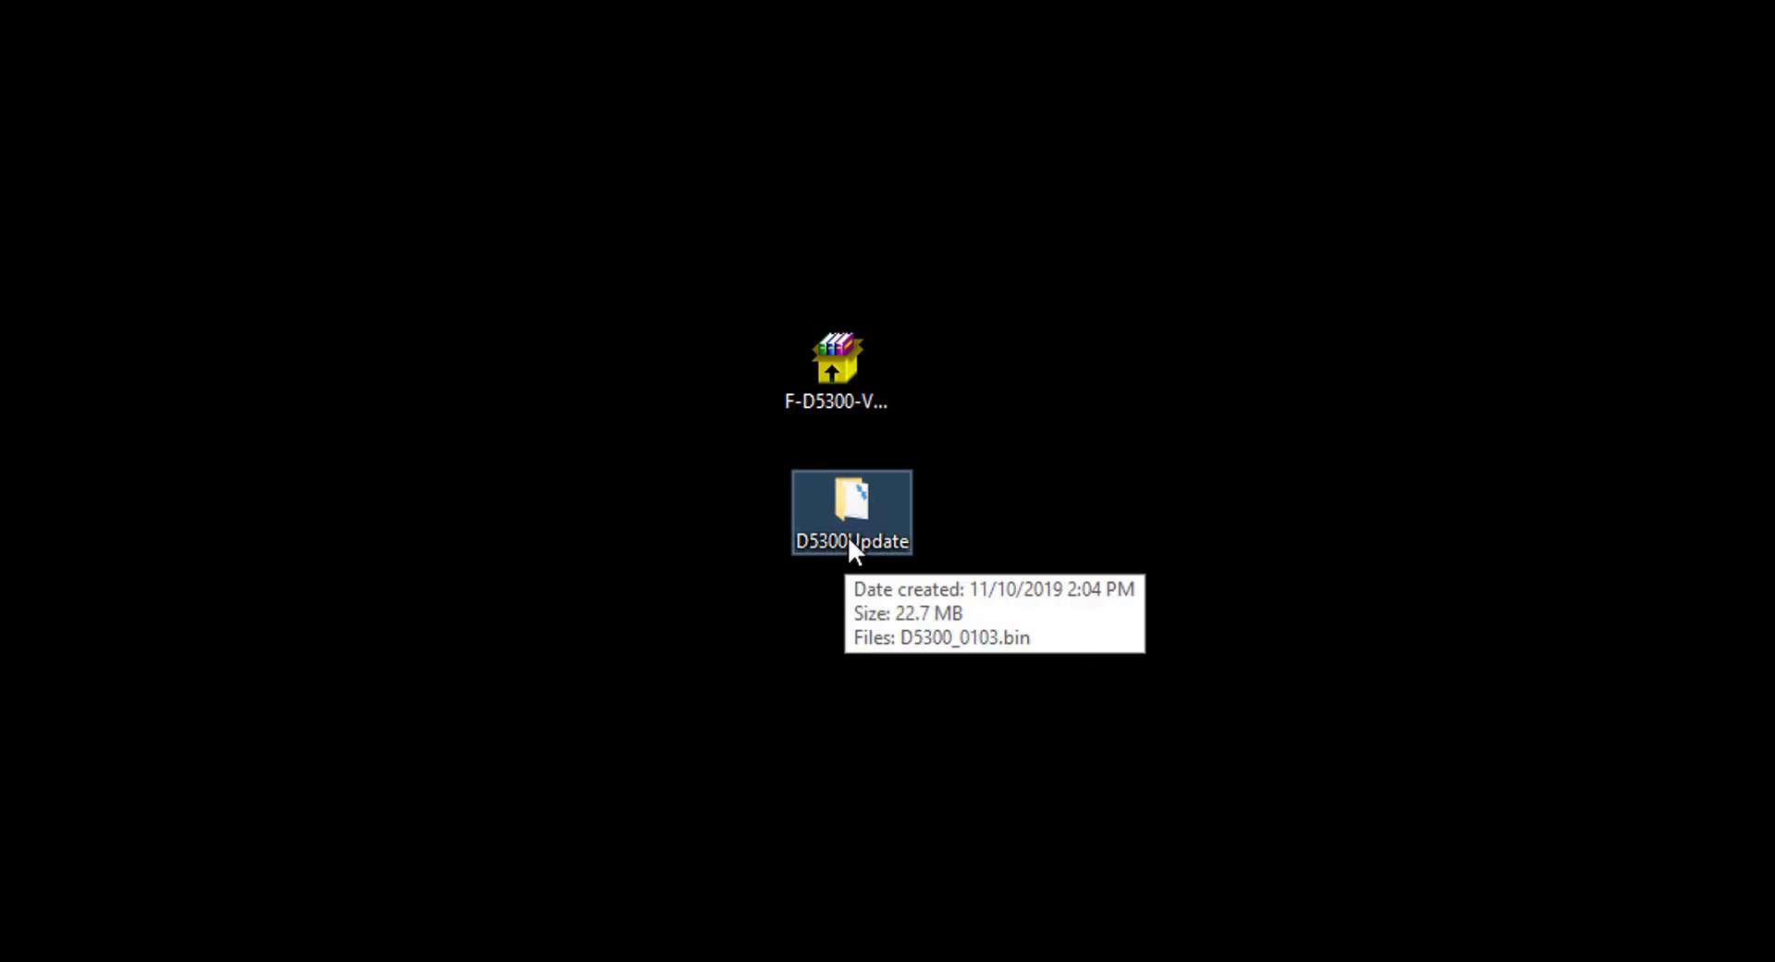
Step: Open the D5300Update folder on the desktop to show D5300_0103.bin
double_click(864, 514)
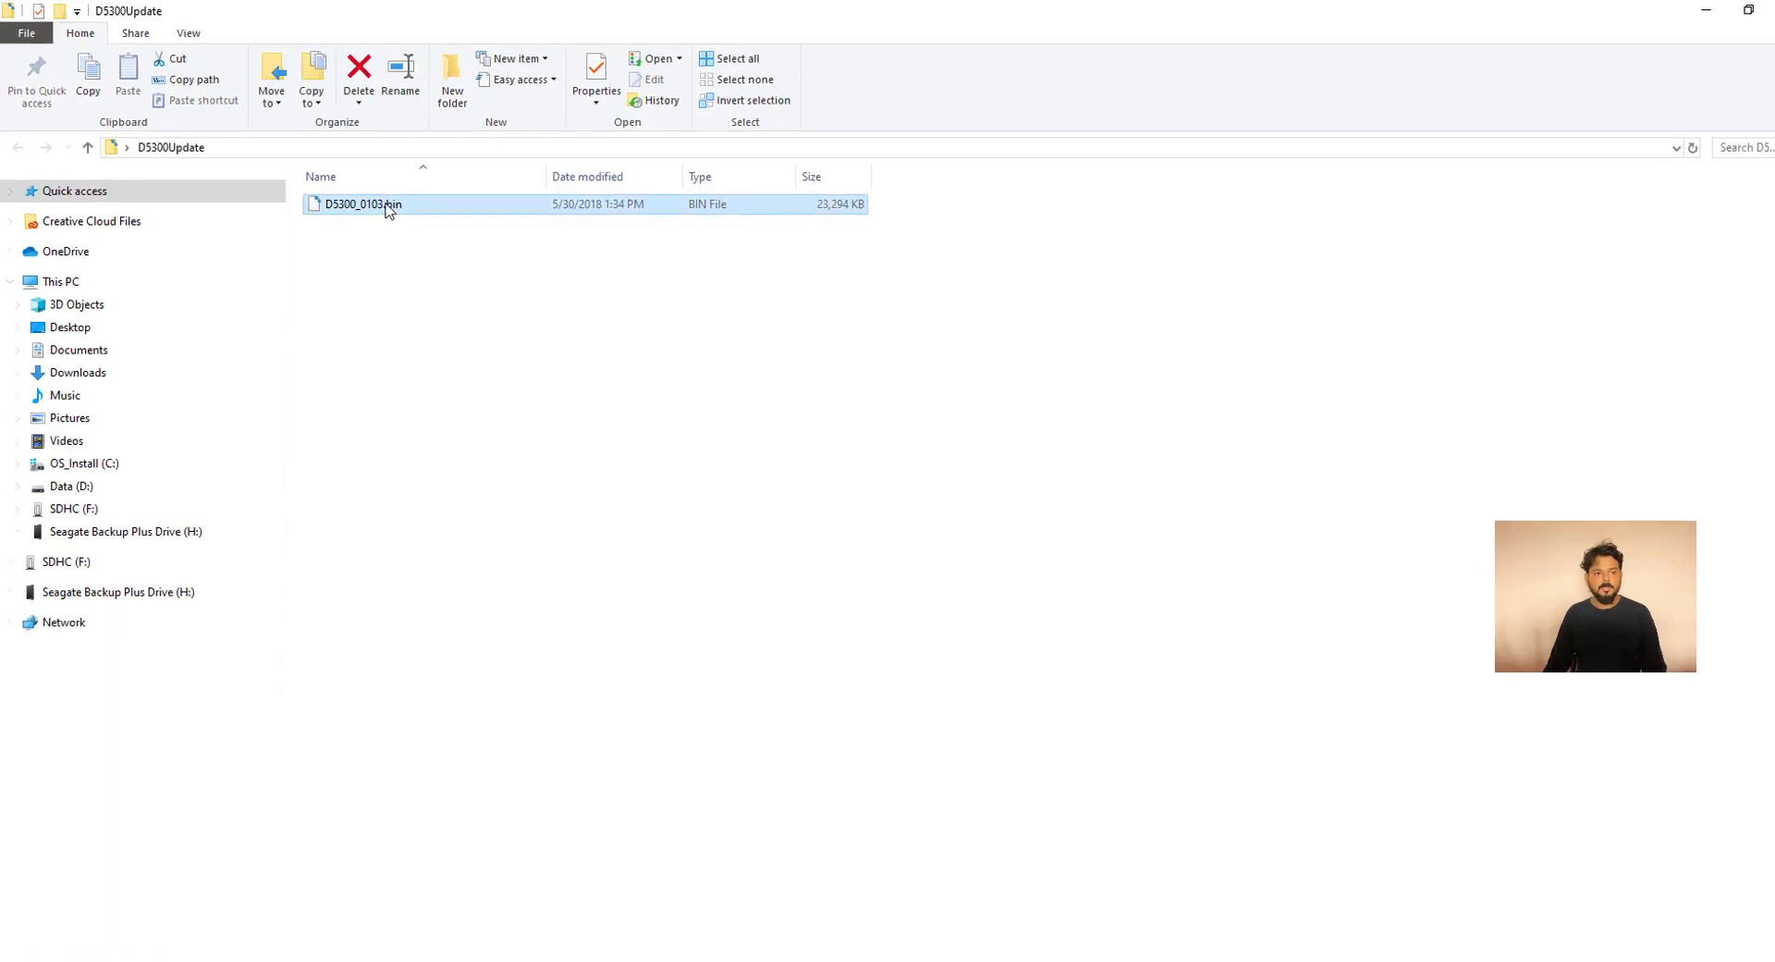
Step: Copy D5300_0103.bin from D5300Update onto the root of the SDHC (F:) card
right_click(379, 203)
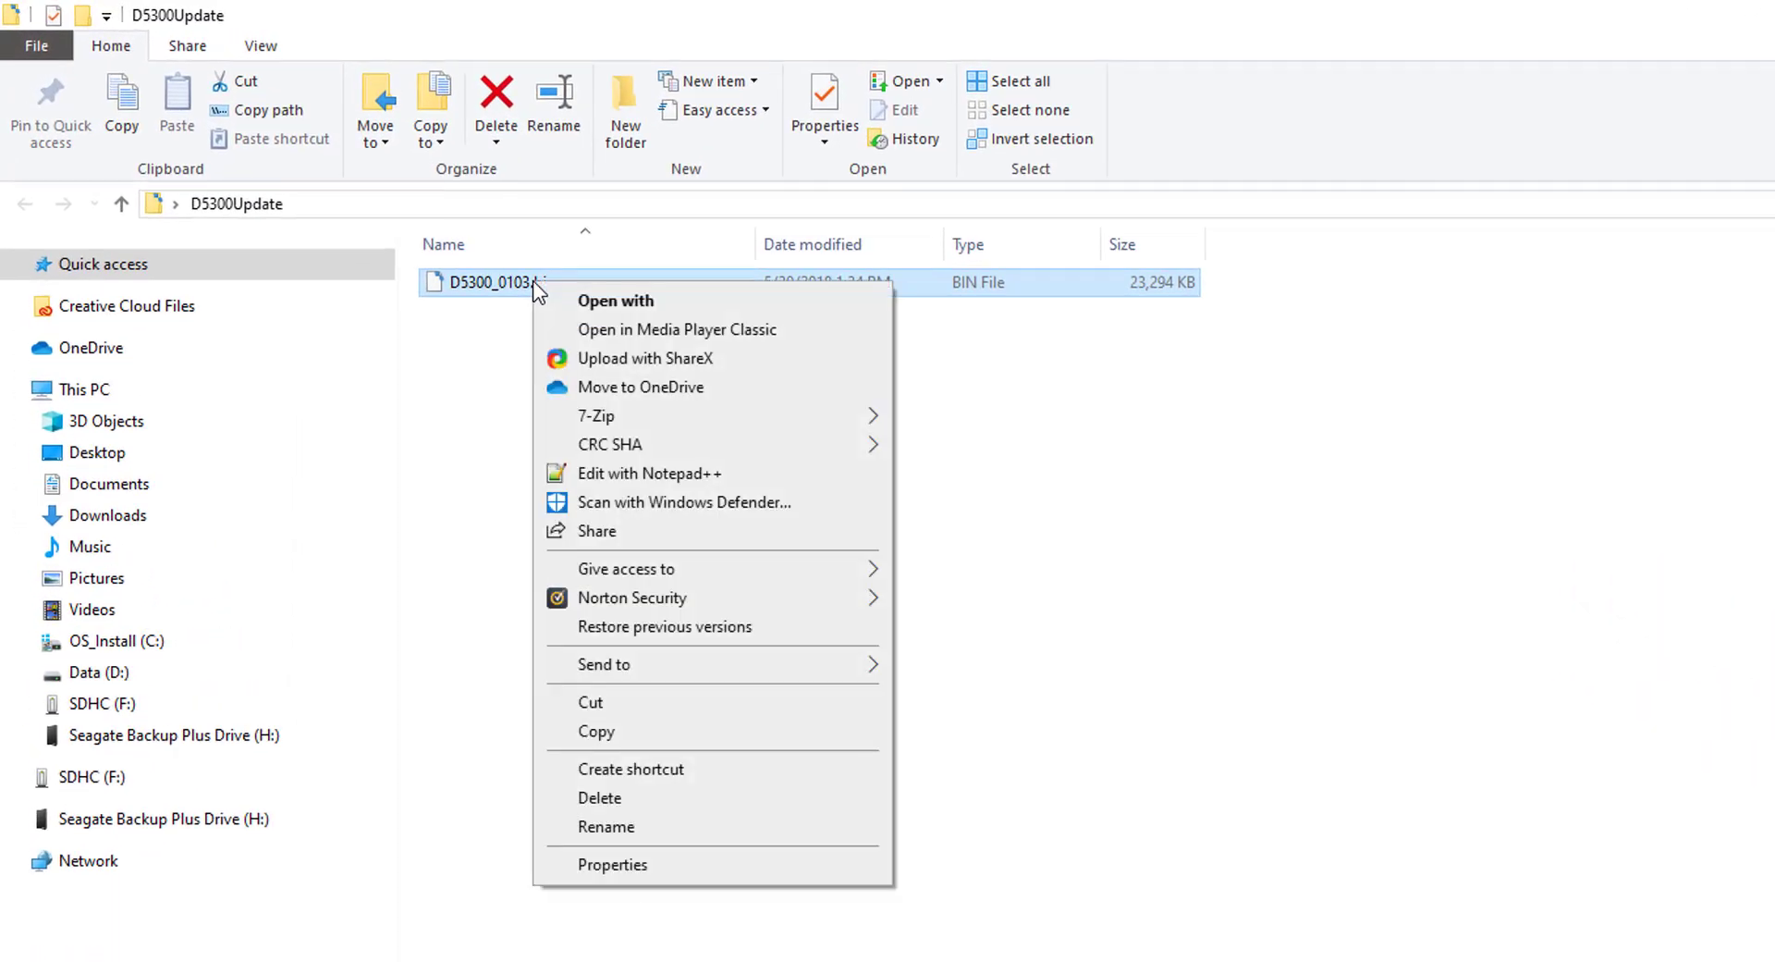
click(654, 731)
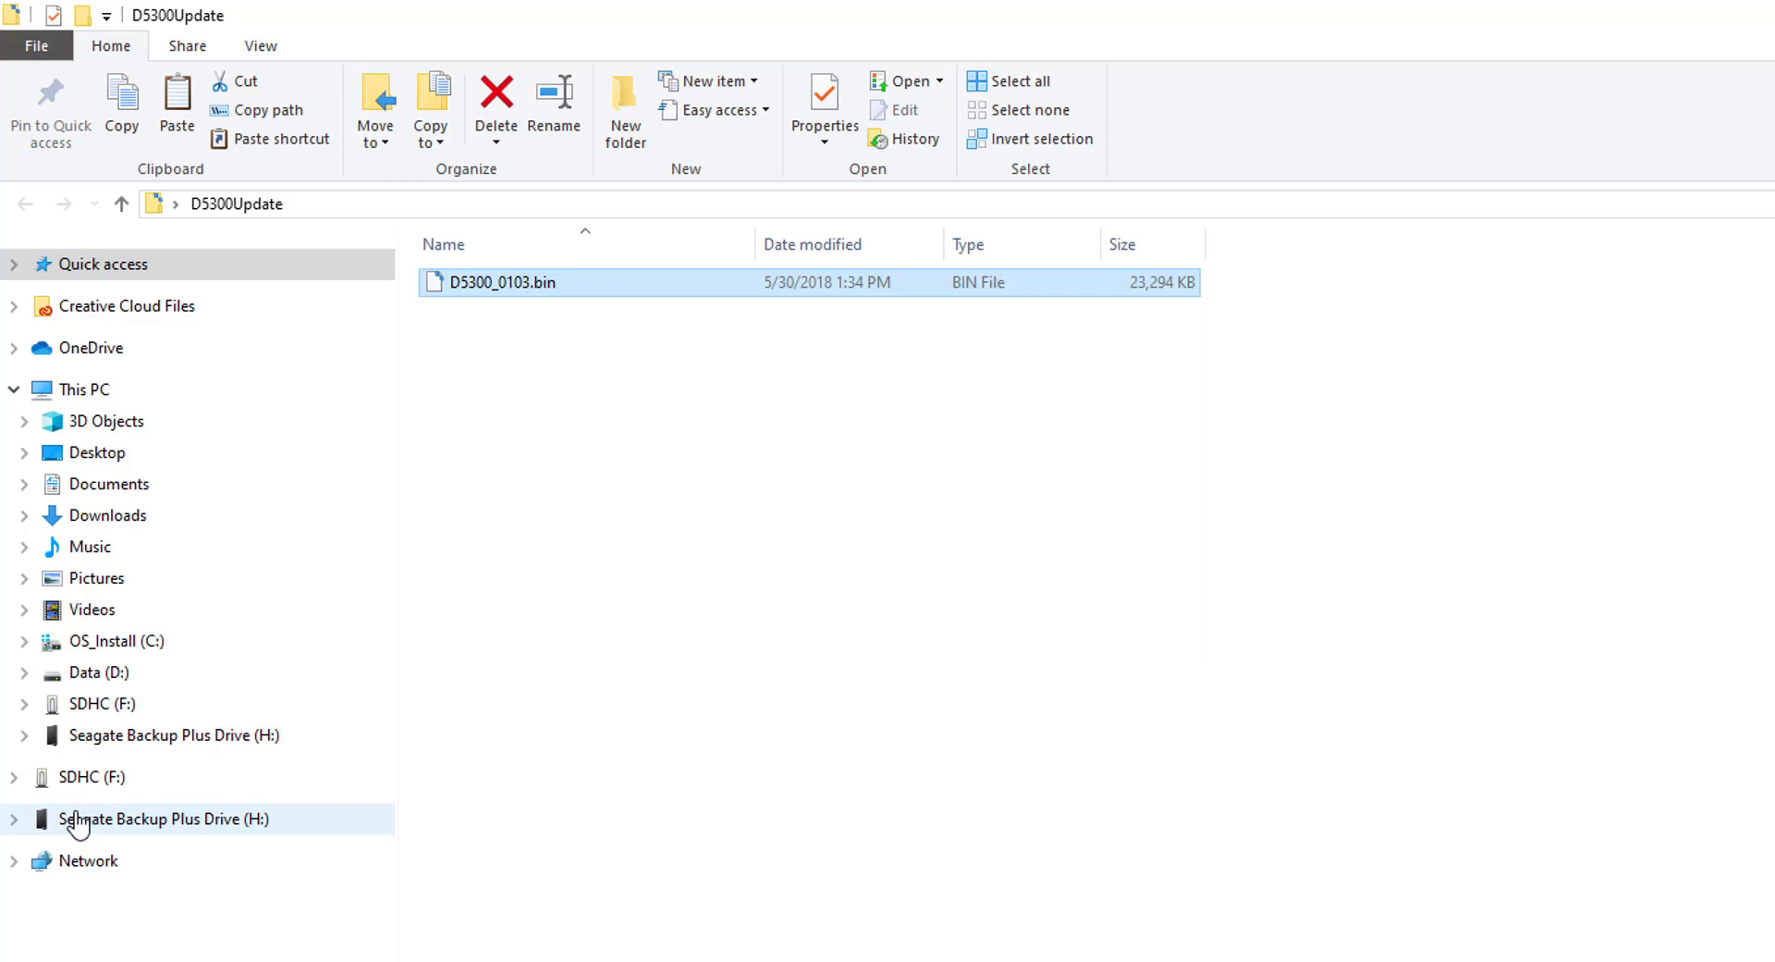
click(116, 776)
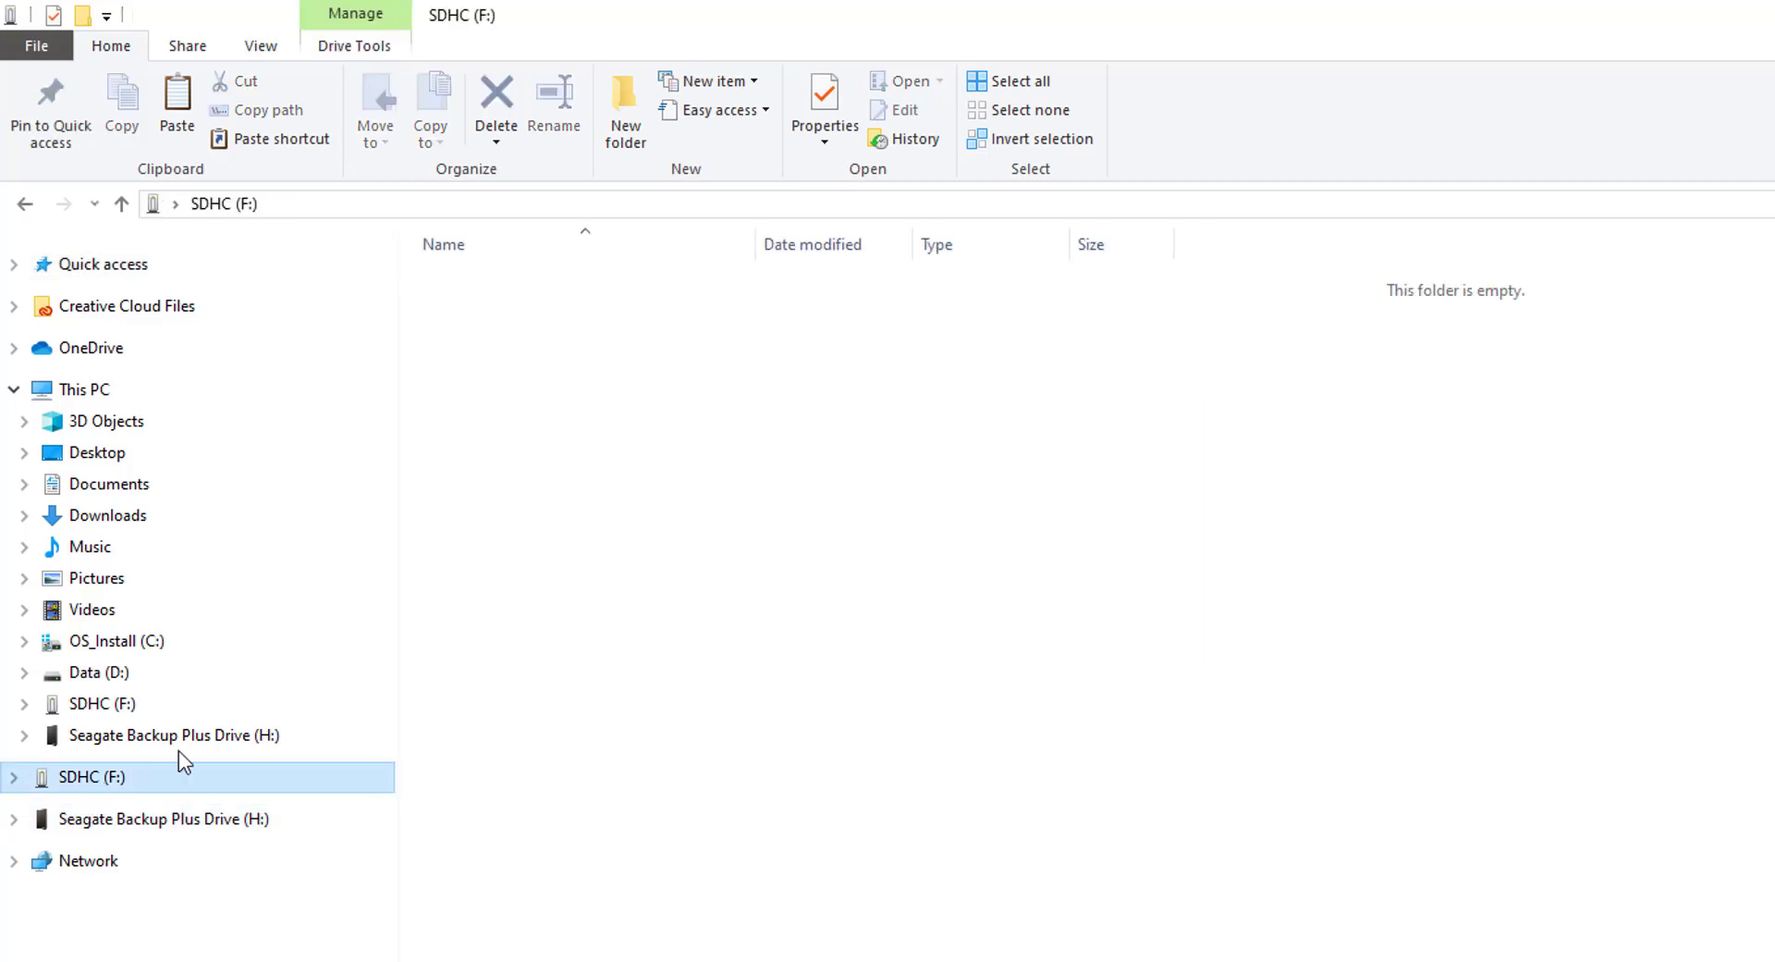
right_click(749, 414)
click(857, 602)
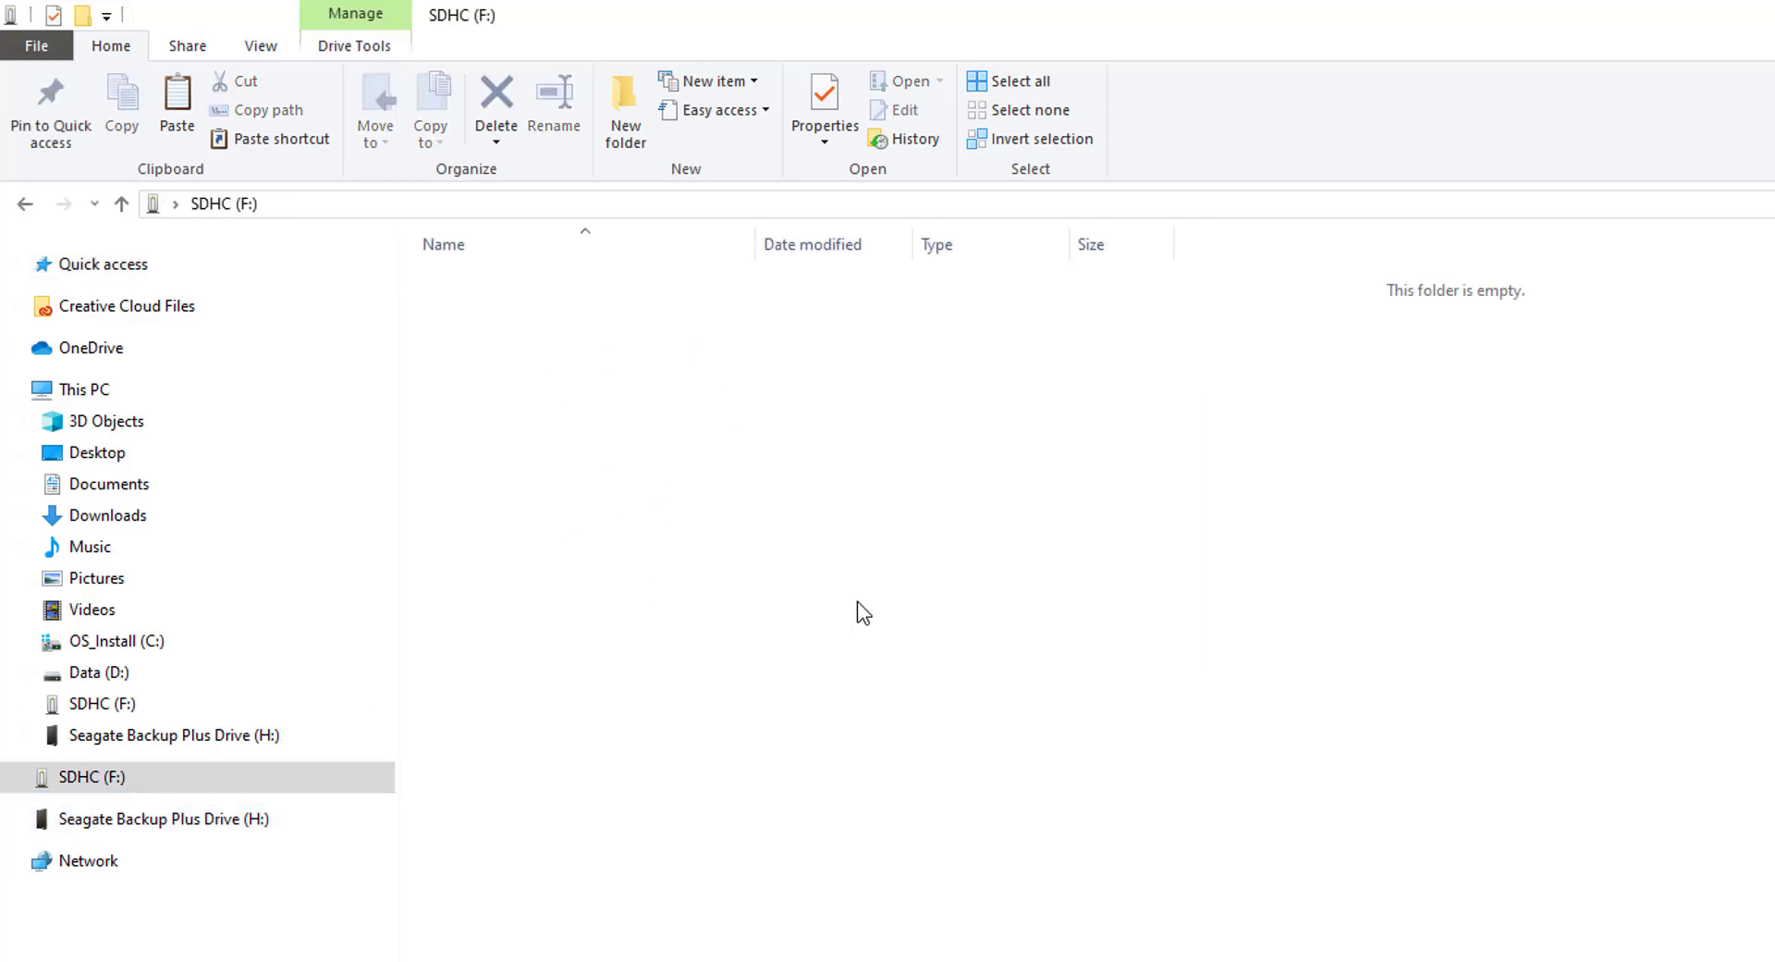
click(720, 404)
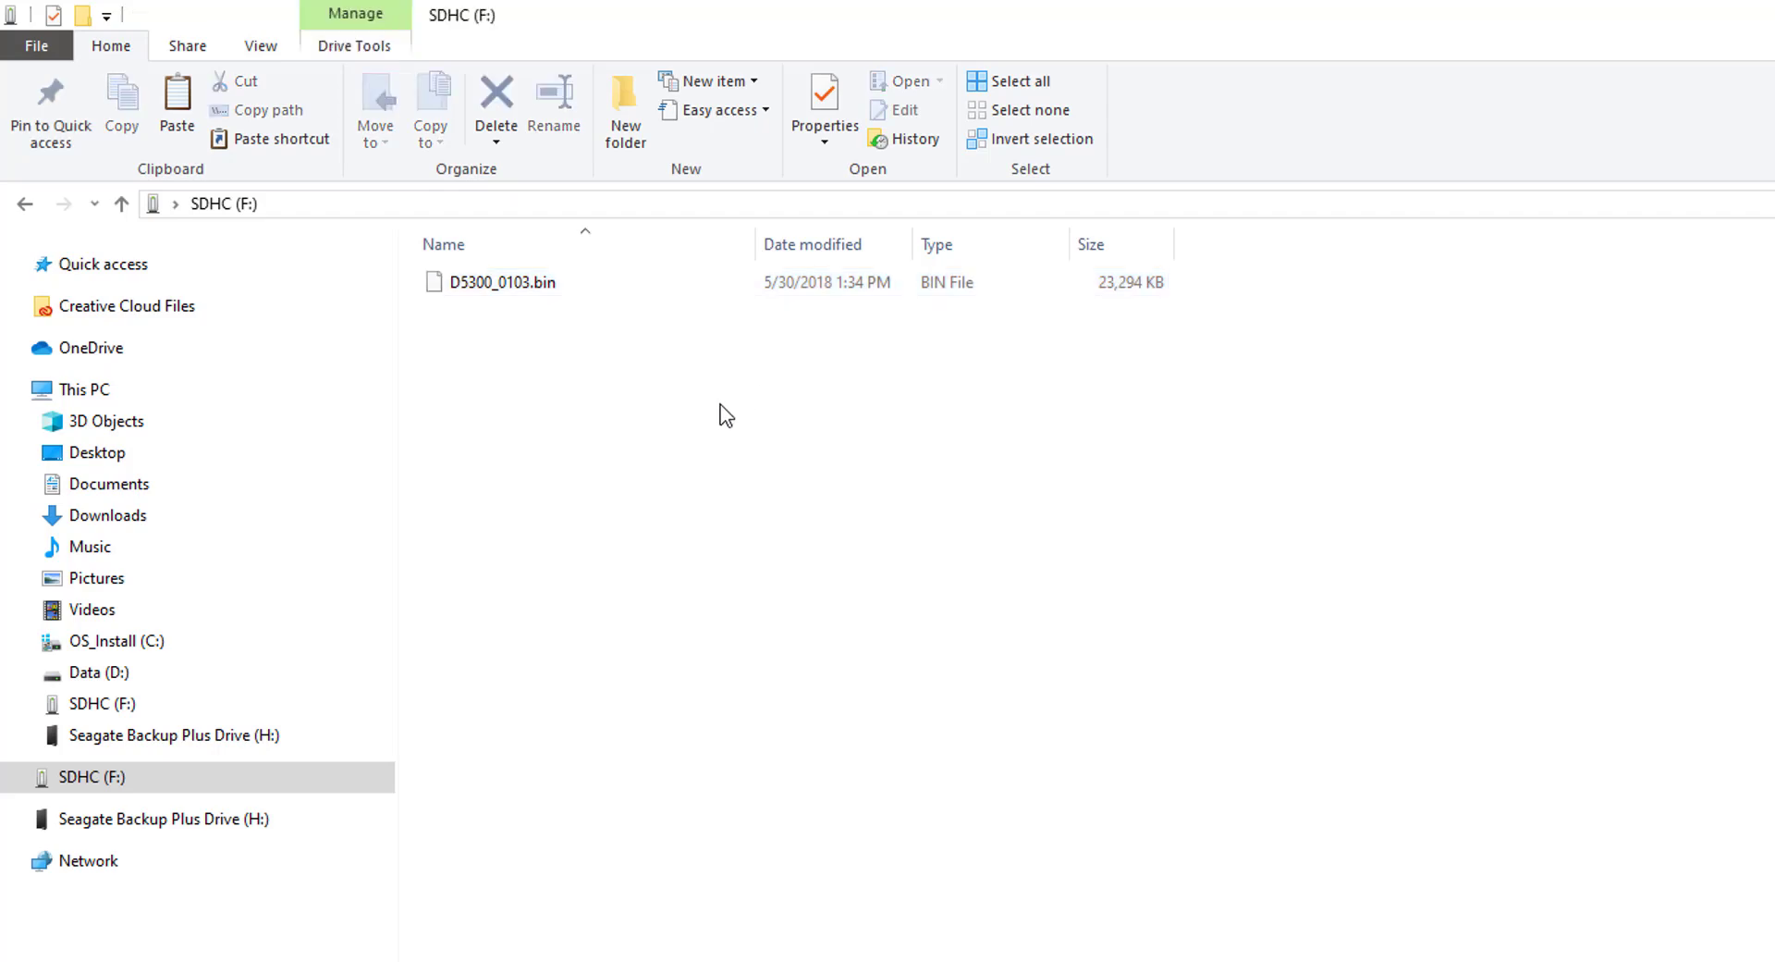
right_click(121, 784)
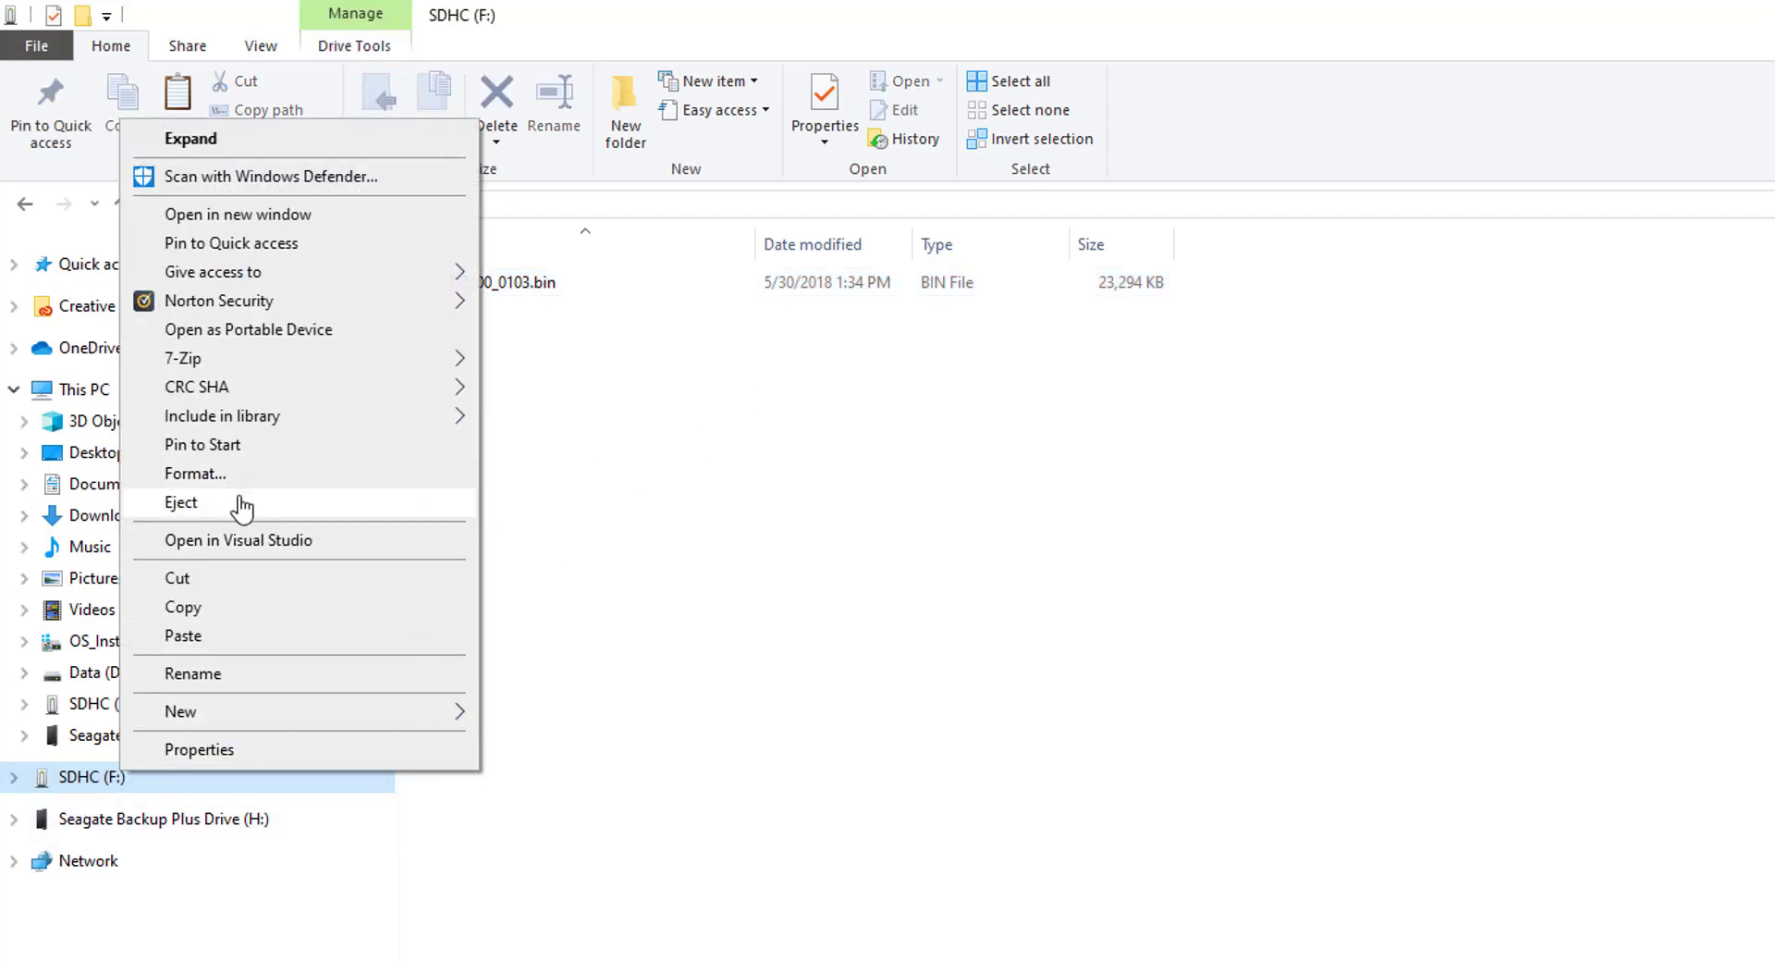